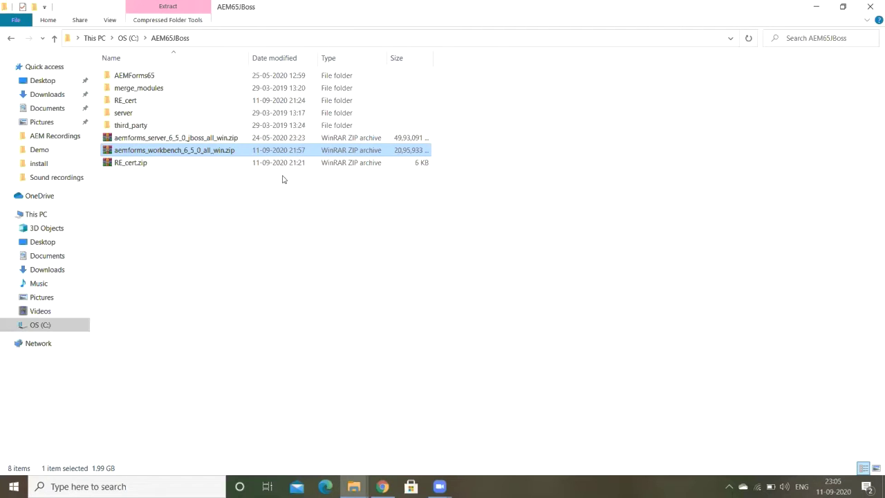
Step: Select the aemforms_workbench zip and extract it with Extract files... to the default destination
click(231, 212)
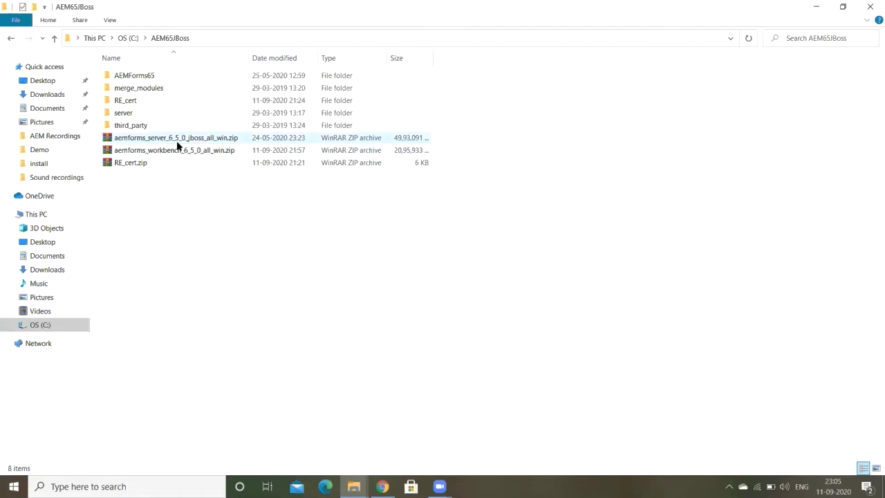
click(163, 154)
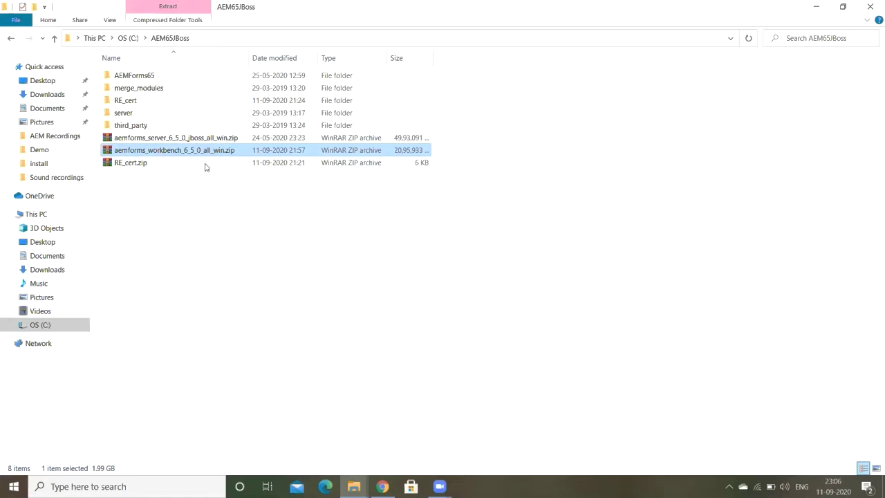
right_click(172, 148)
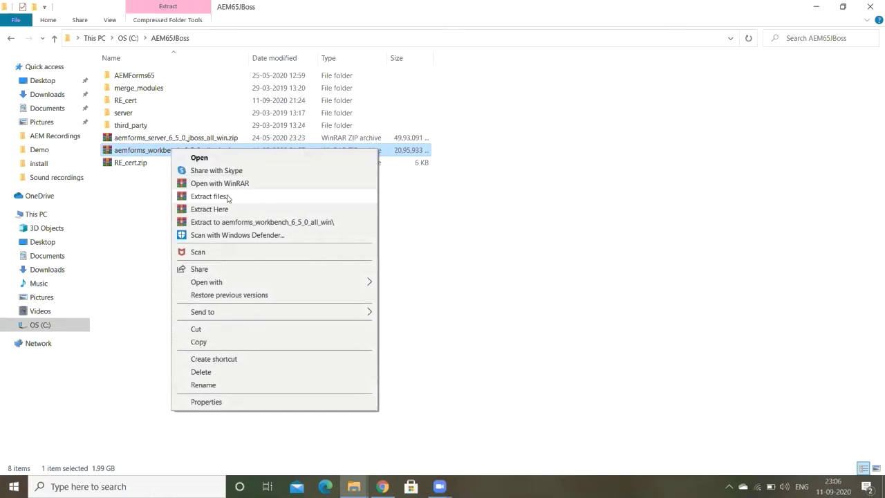
click(226, 198)
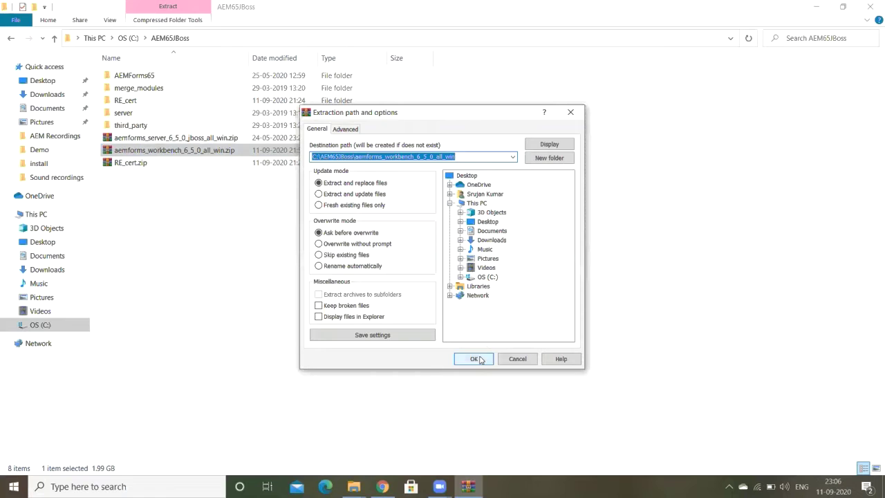
click(475, 359)
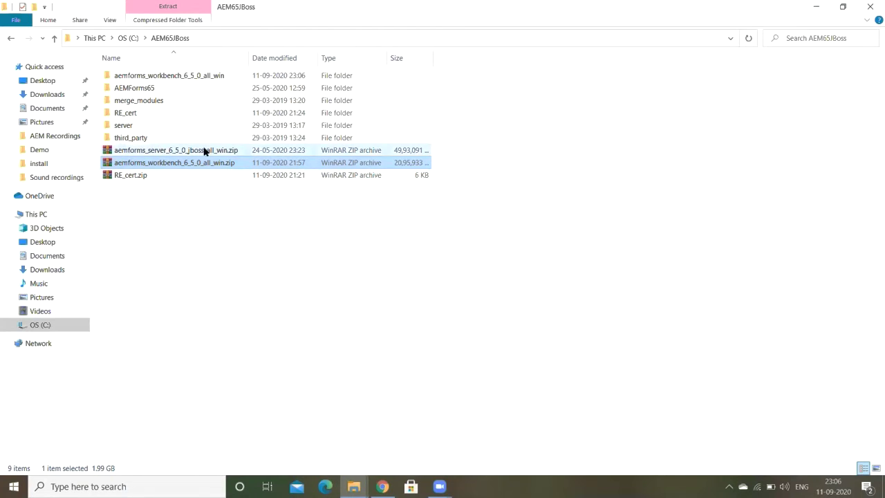
Step: Browse through workbench > 6.5 > Disk1 > InstData > Windows > VM and select install.exe
click(171, 77)
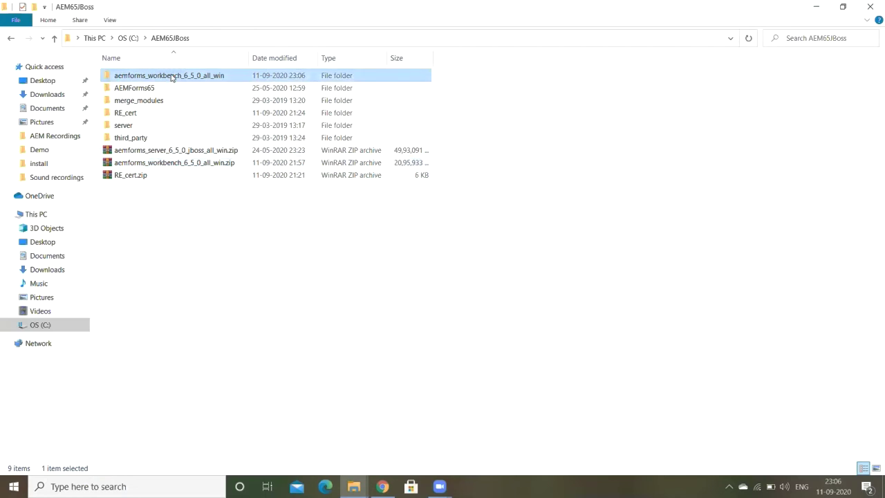
double_click(172, 77)
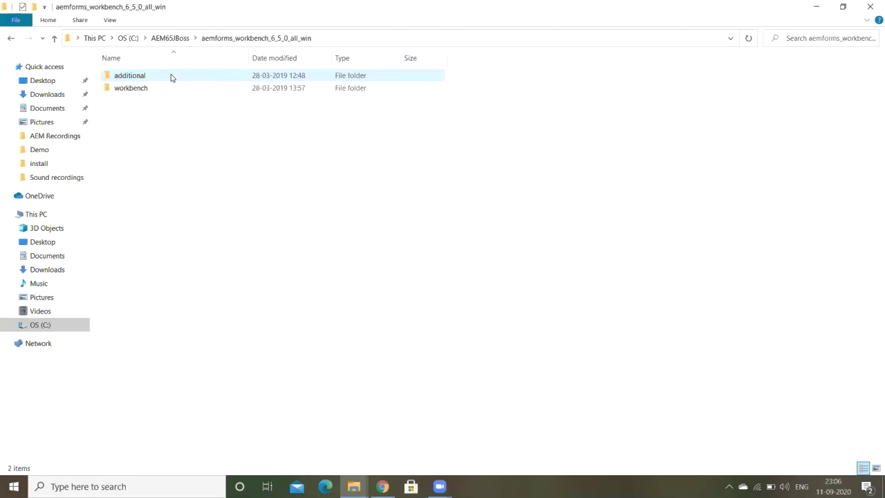
double_click(139, 90)
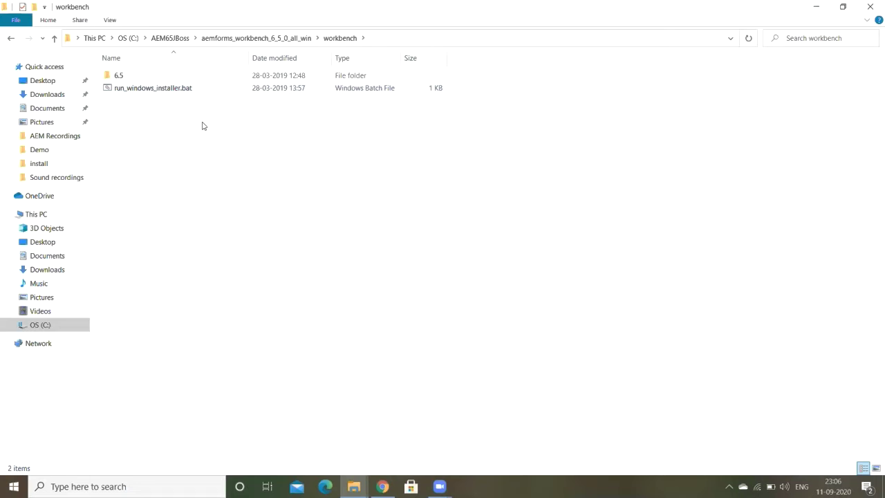
double_click(132, 77)
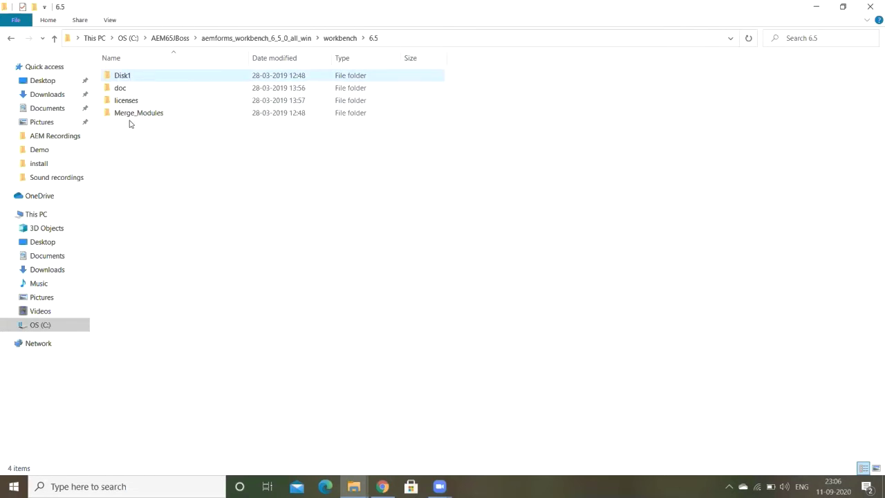
double_click(132, 76)
click(139, 78)
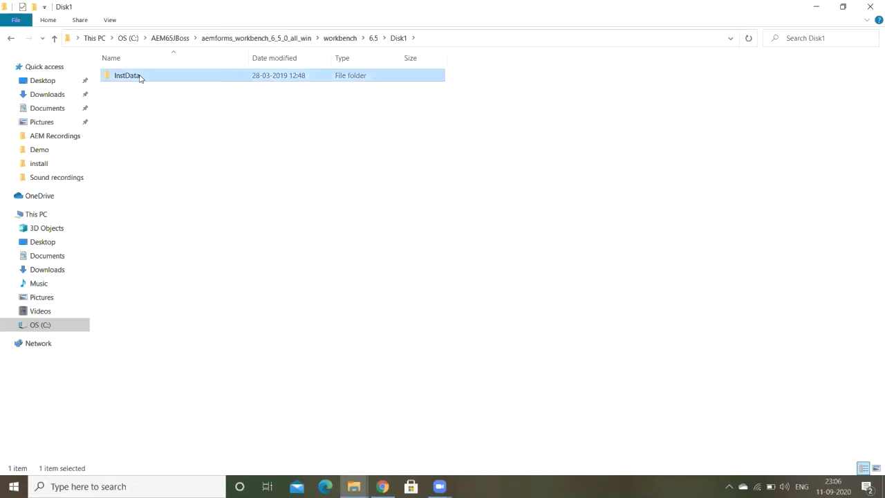
double_click(139, 77)
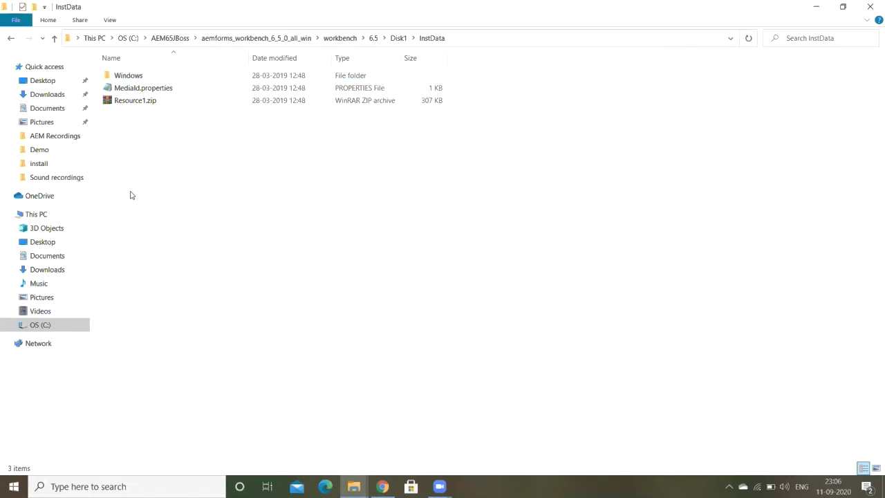
double_click(145, 76)
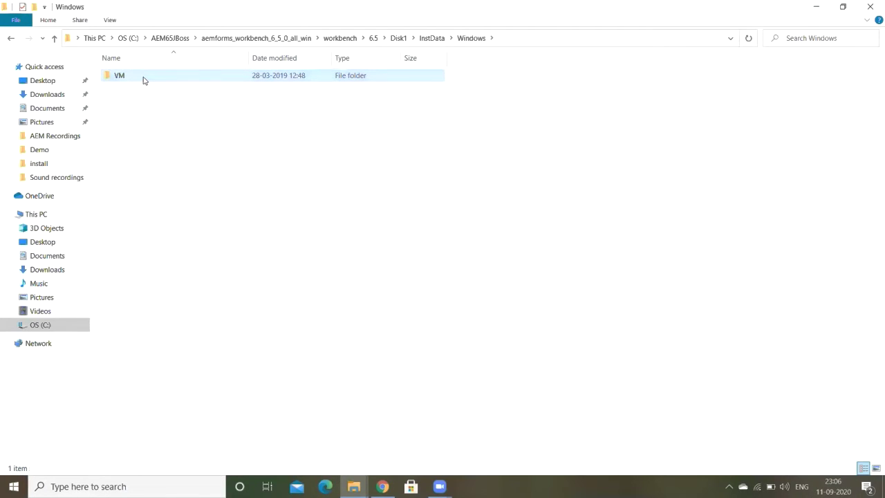
double_click(146, 78)
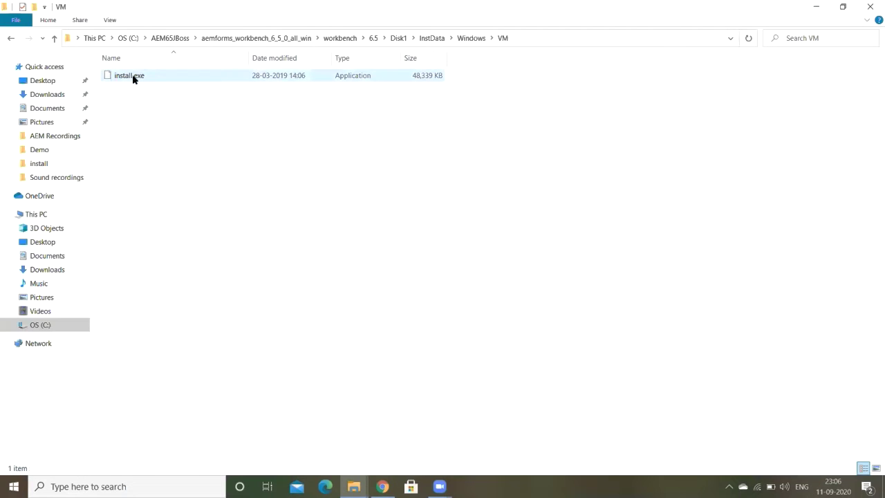
click(137, 78)
Step: Run install.exe, accept the license agreement, then open and cancel the install-folder browser
double_click(136, 79)
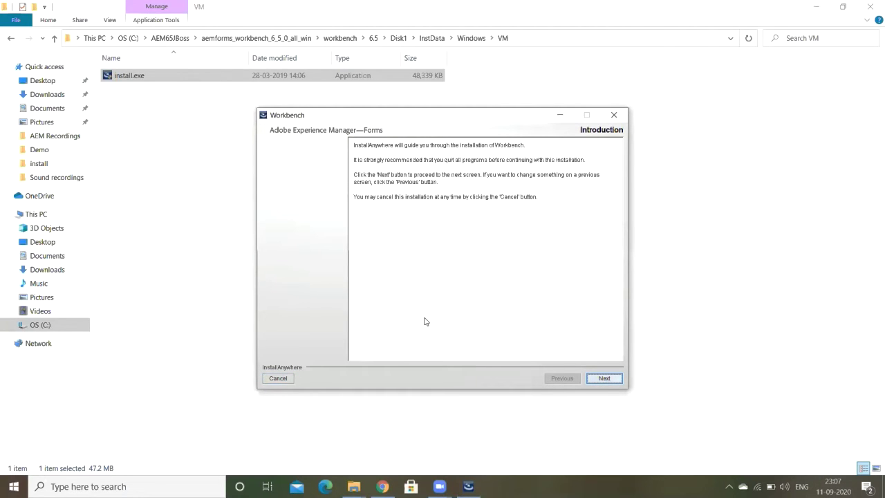
click(594, 380)
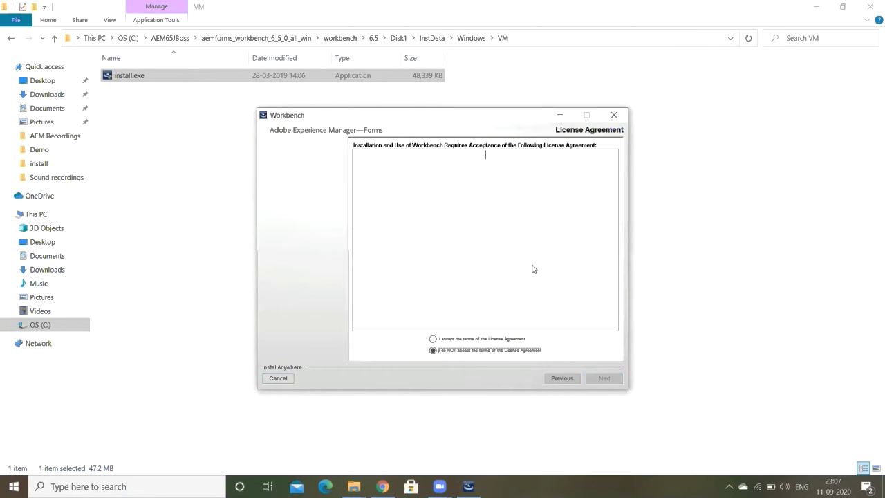
click(471, 339)
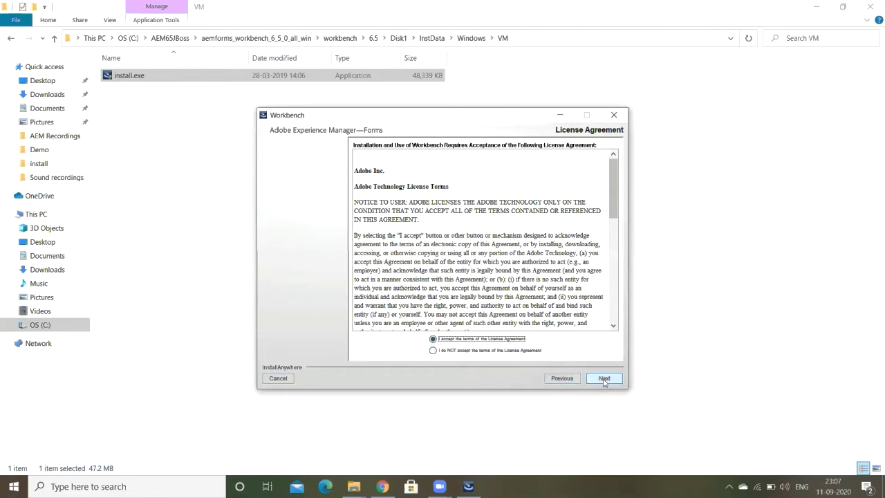
click(595, 380)
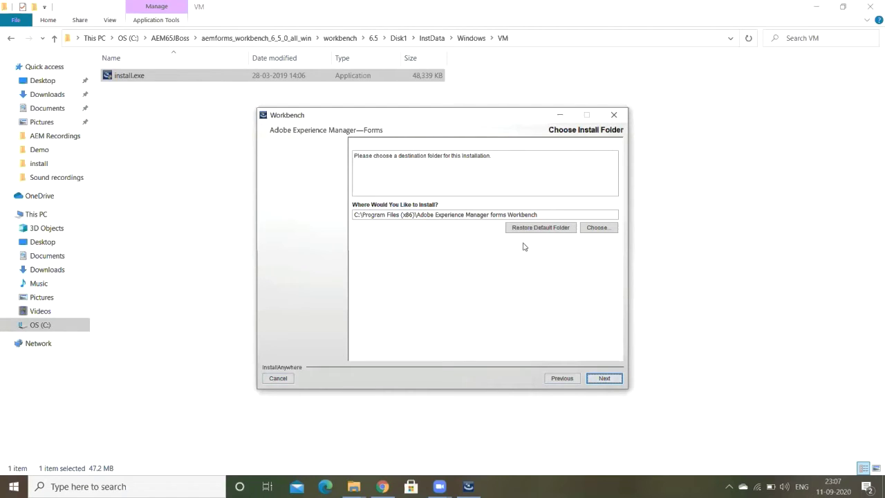
click(596, 228)
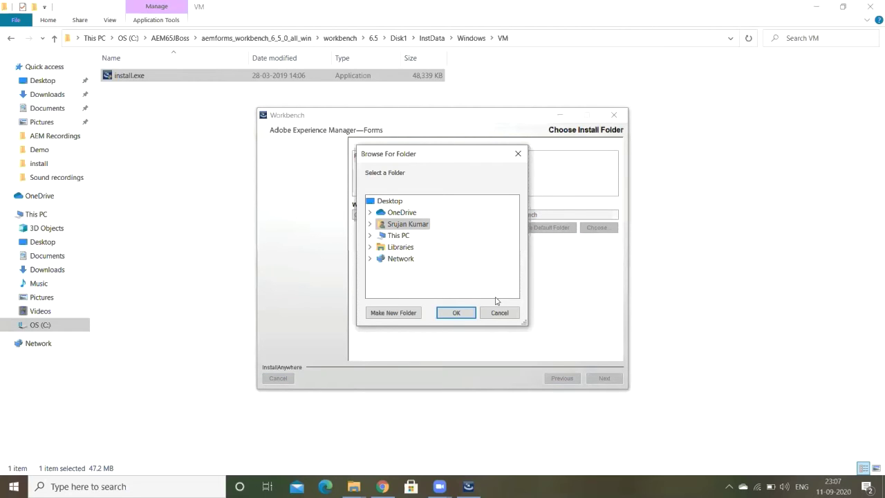
click(498, 313)
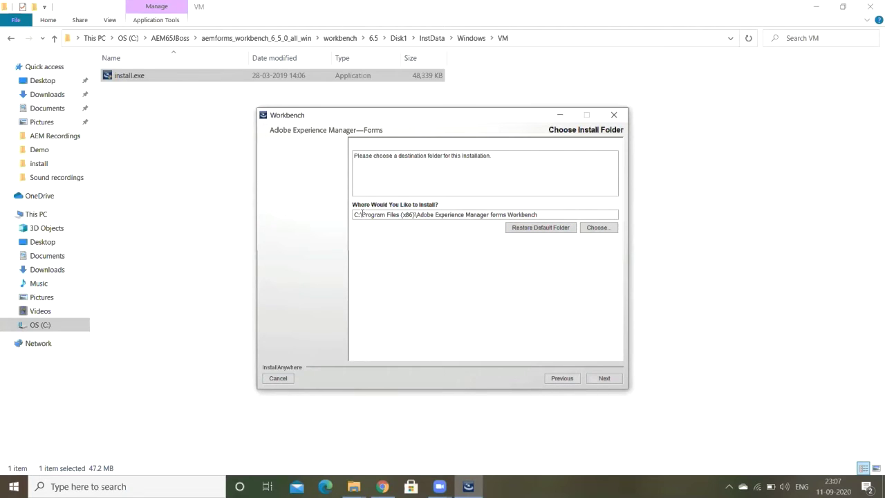
Step: Create a new folder named Workbench inside C:\AEM65JBoss and open it to show its path
click(46, 328)
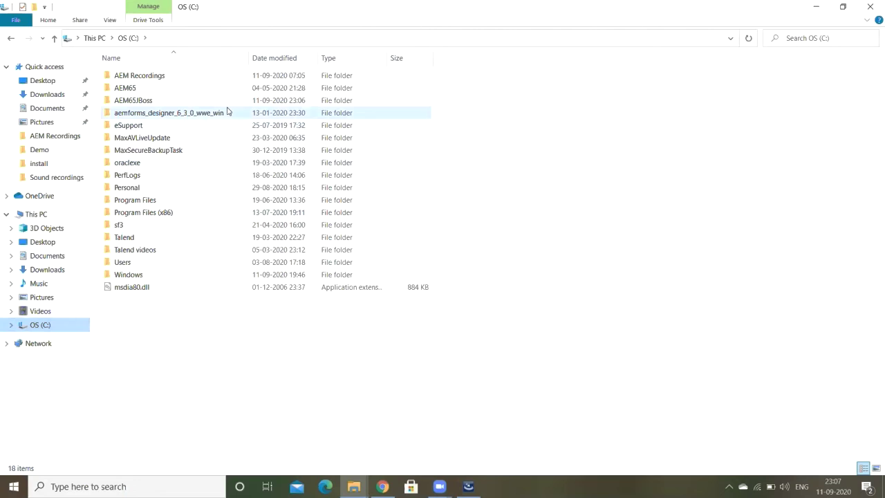
double_click(158, 103)
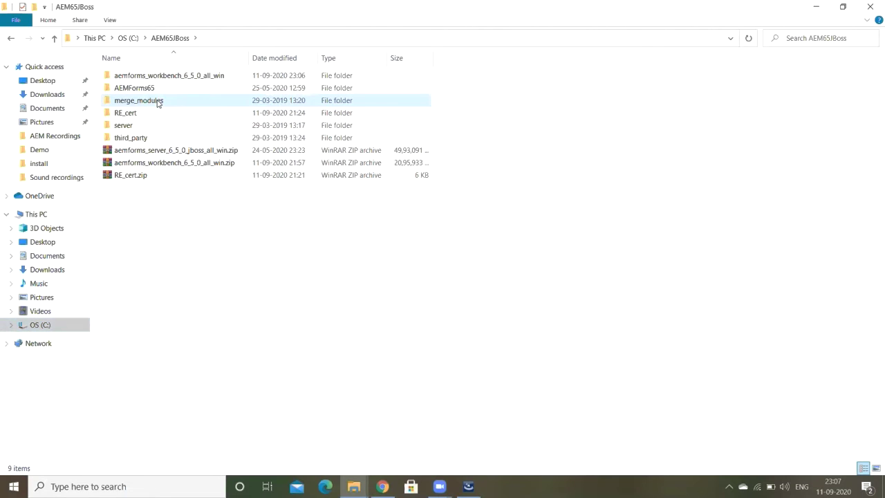
right_click(246, 234)
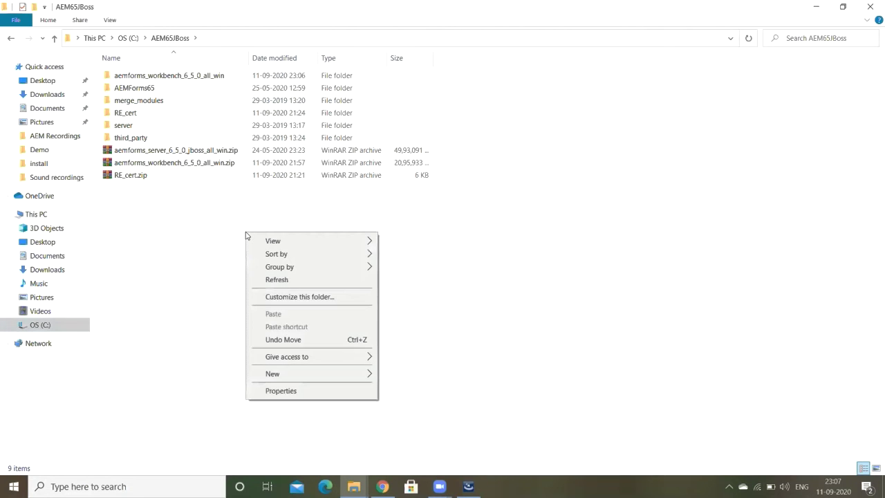
mouse_move(331, 377)
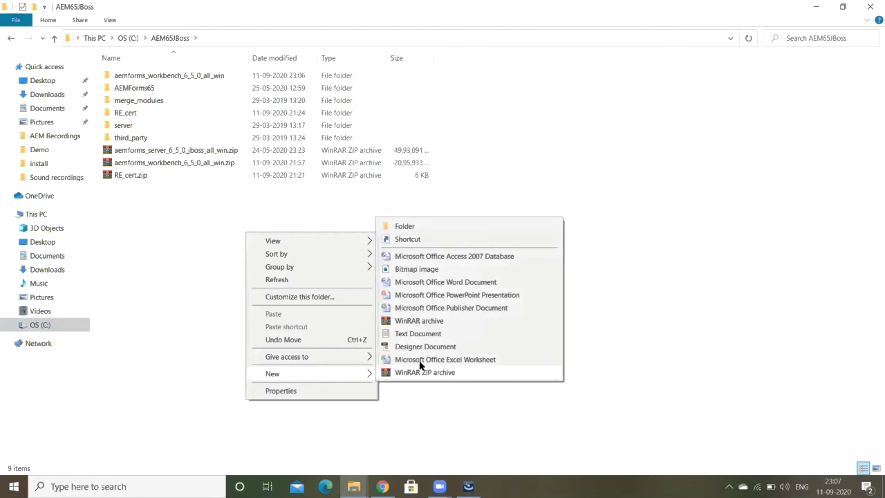
click(423, 228)
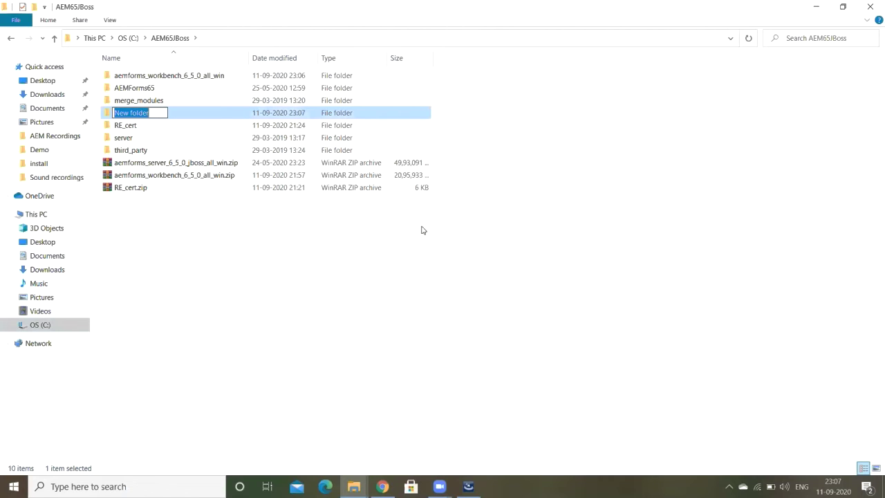
text(Wor)
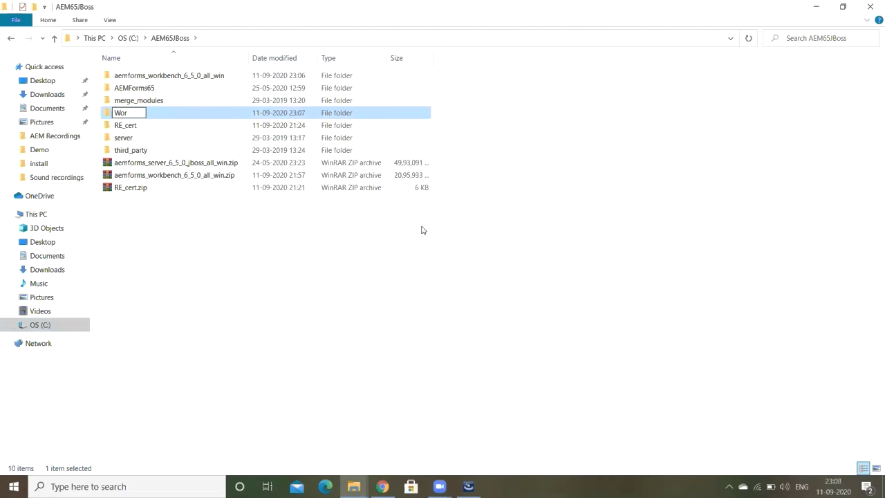
text(kbench)
key(Return)
key(Return)
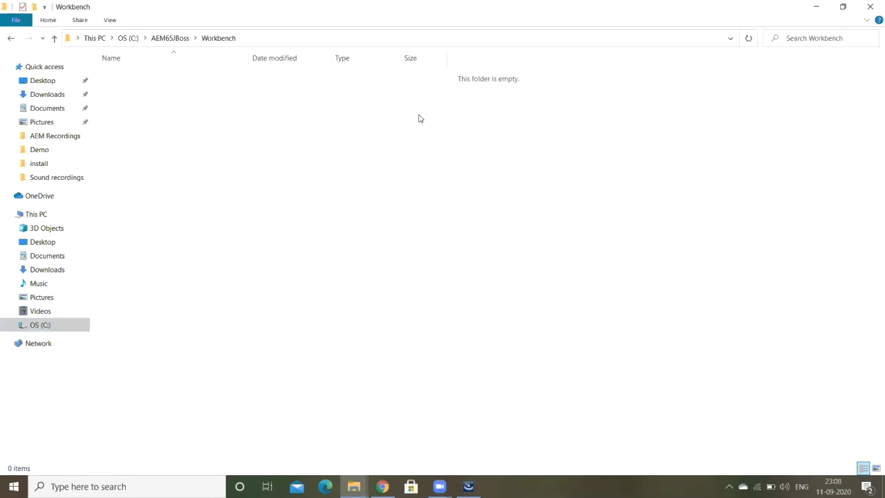
click(344, 39)
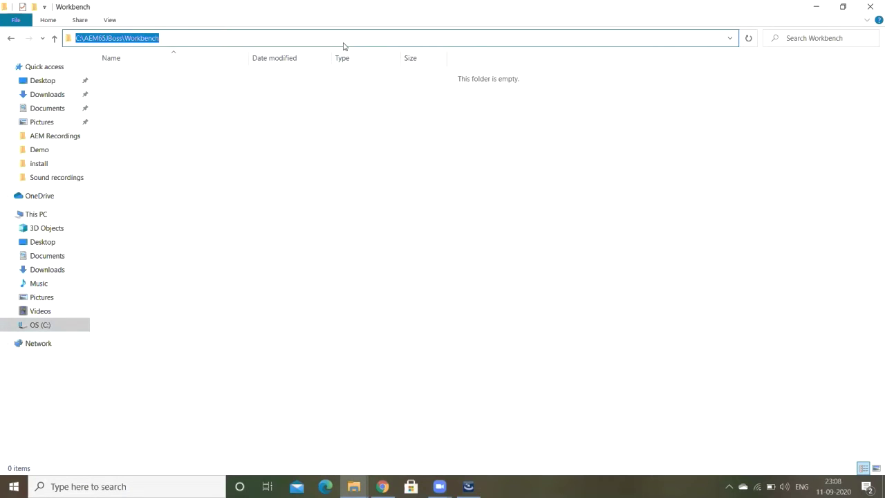
Step: Replace C:\Program Files (x86) in the install path with C:\AEM65JBoss and continue
key(alt+Tab)
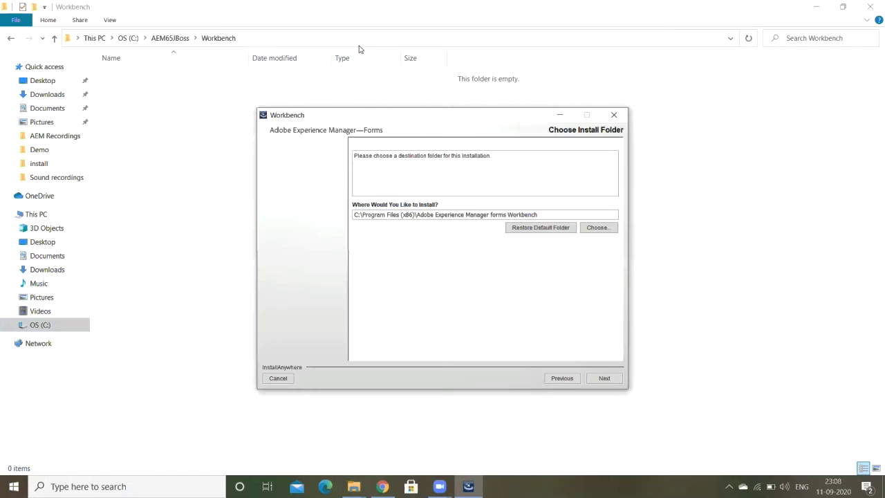
triple_click(564, 210)
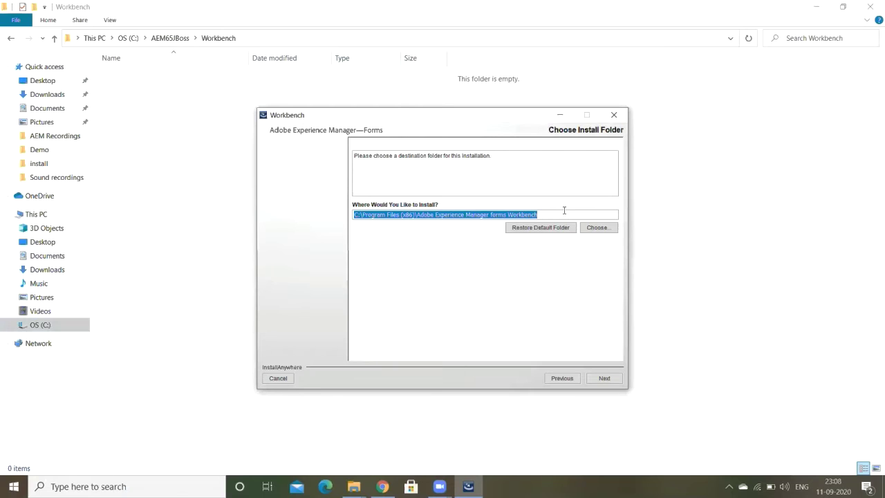
click(564, 210)
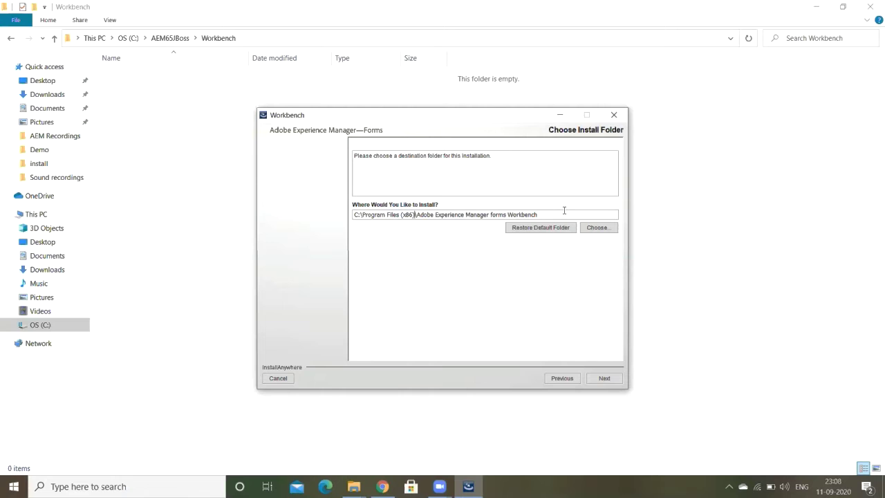
click(171, 38)
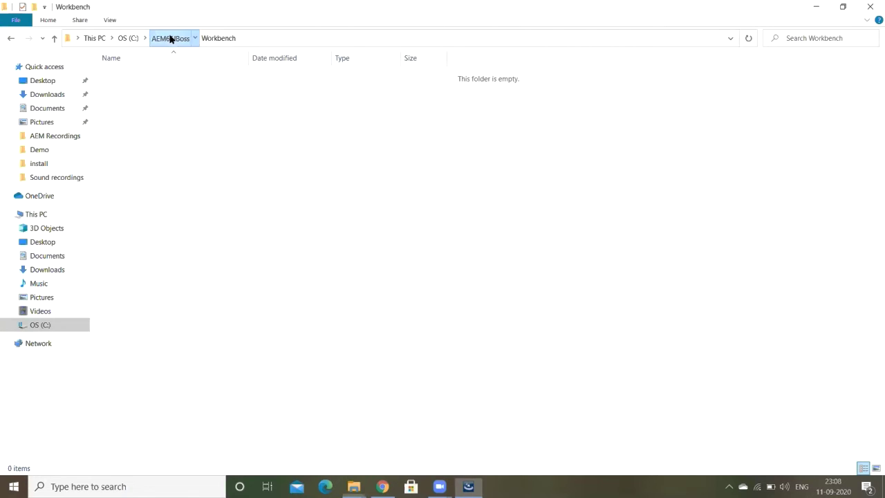
click(241, 38)
key(ctrl+c)
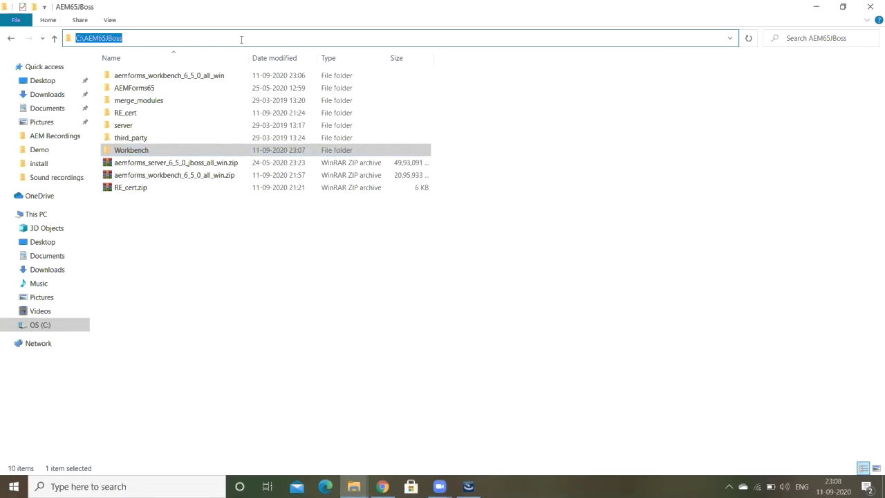
key(alt+Tab)
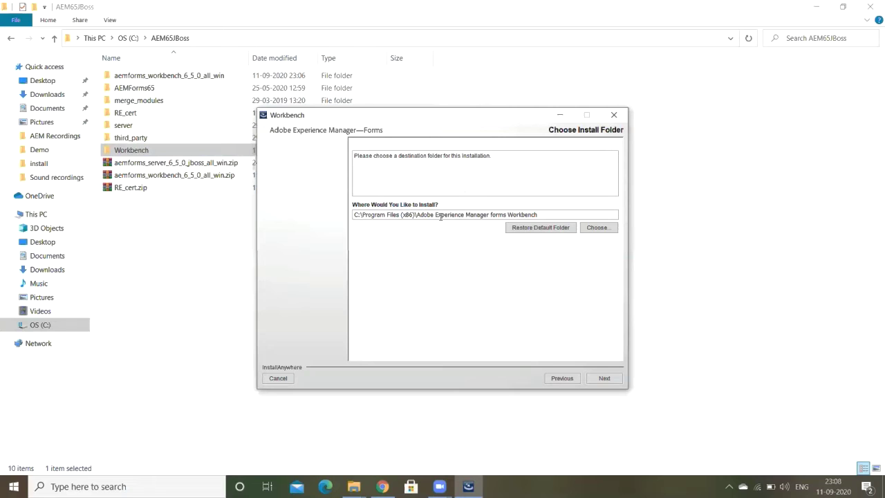
key(shift+Home)
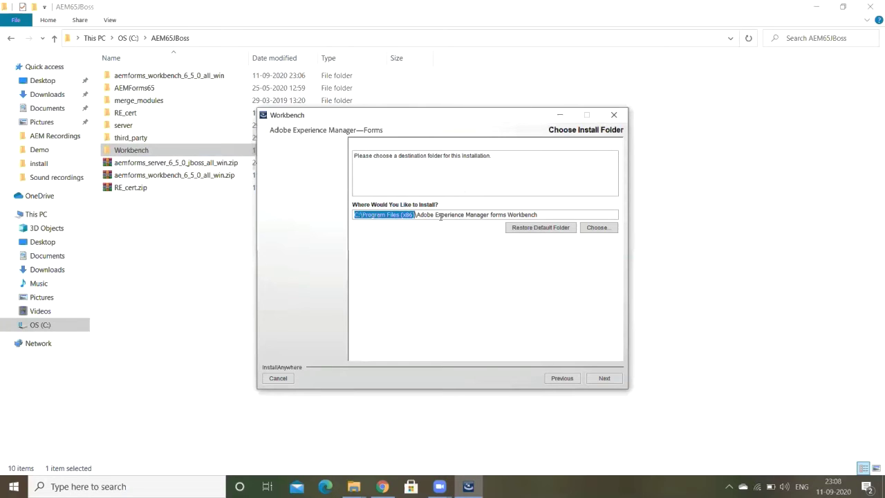
key(ctrl+v)
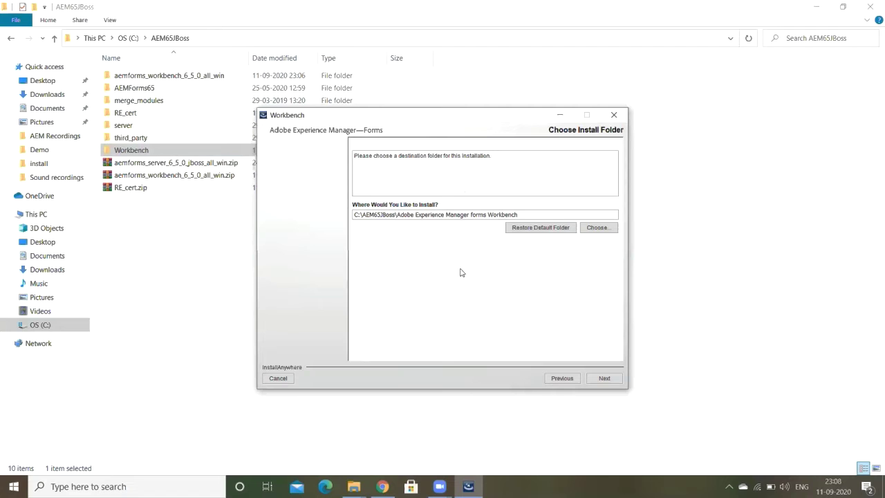
click(604, 379)
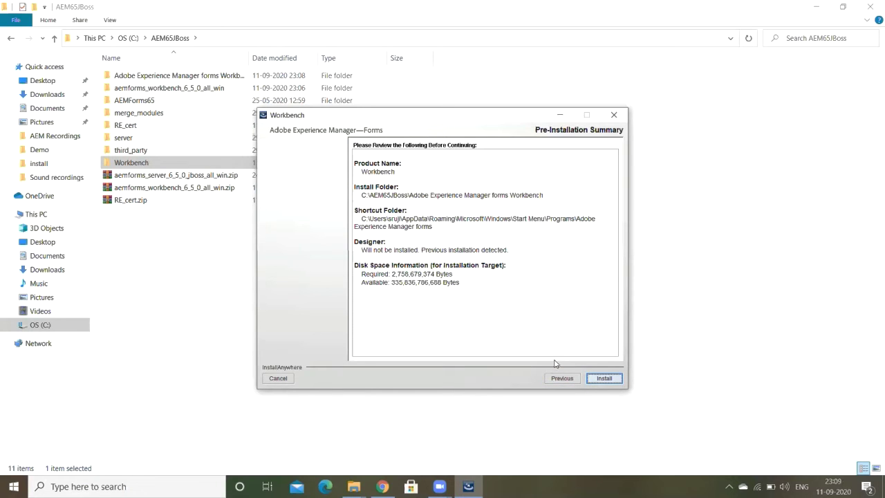
Step: Start the installation after reviewing the Pre-Installation Summary for C:\AEM65JBoss
click(605, 380)
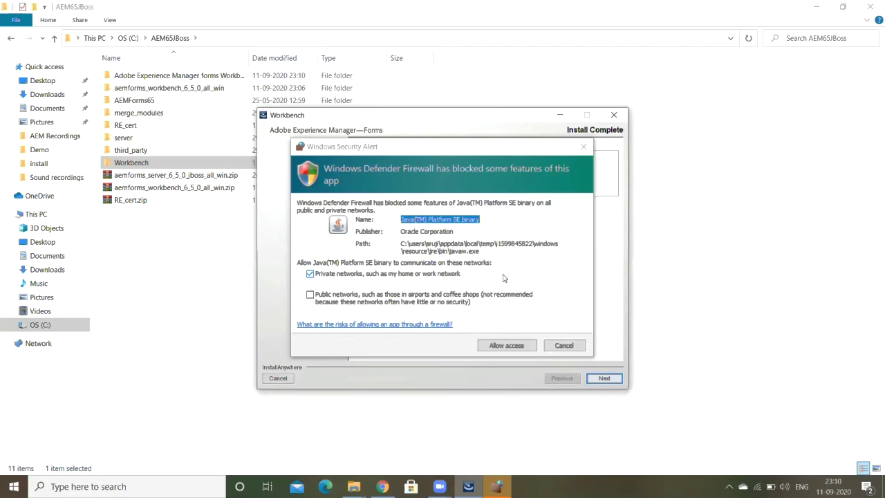
Step: Allow the Java(TM) Platform SE binary through Windows Defender Firewall
click(506, 345)
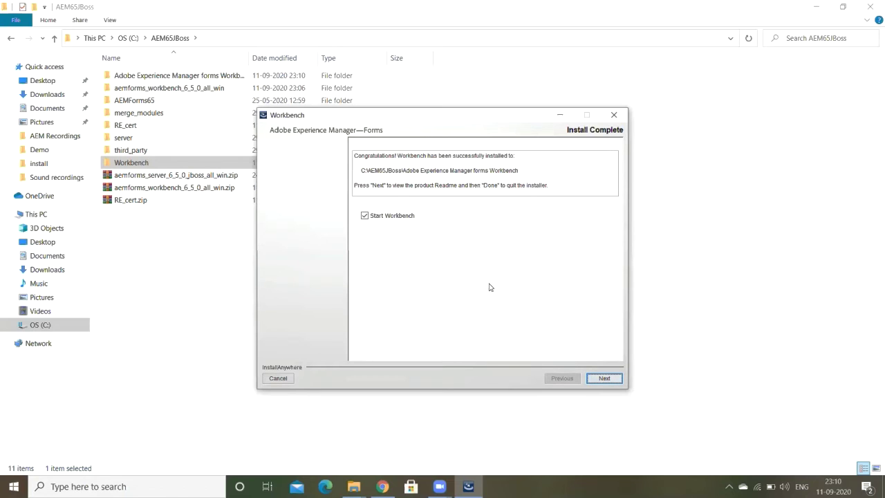
Step: With Start Workbench checked, view the Release Notes and click Done
click(608, 380)
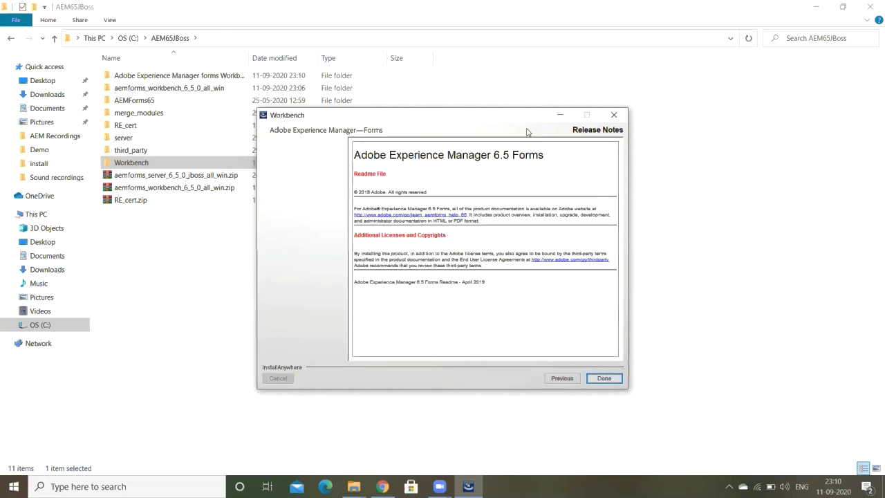
click(604, 378)
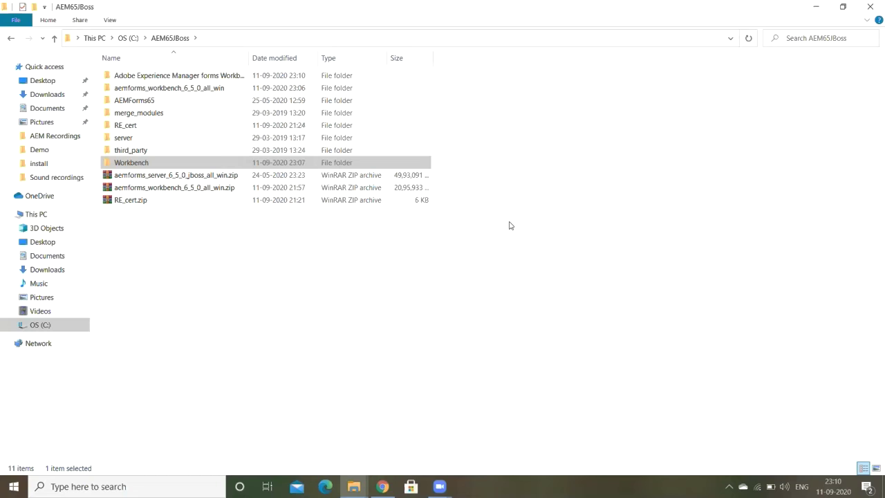
Step: Open the Adobe Experience Manager forms Workbench folder and allow the launching Workbench through the firewall
double_click(189, 79)
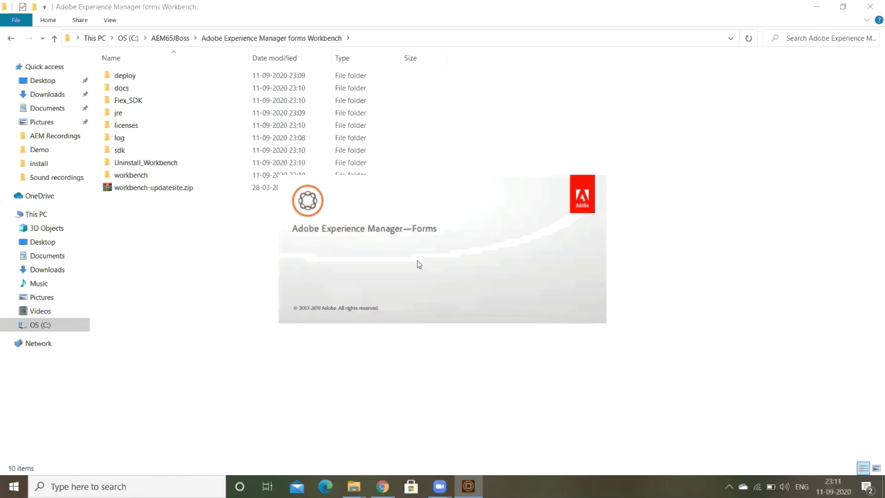
click(501, 346)
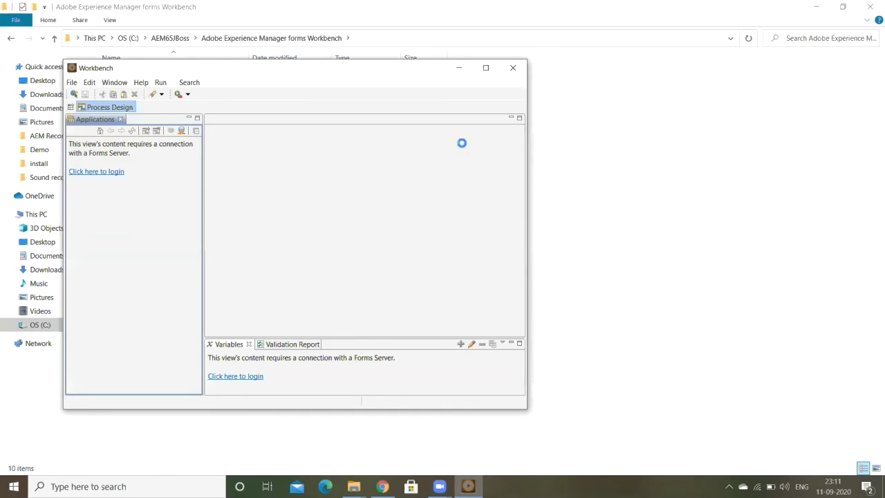
Step: Maximize the Workbench window, focus the Variables view, and look through the menu bar menus
click(485, 67)
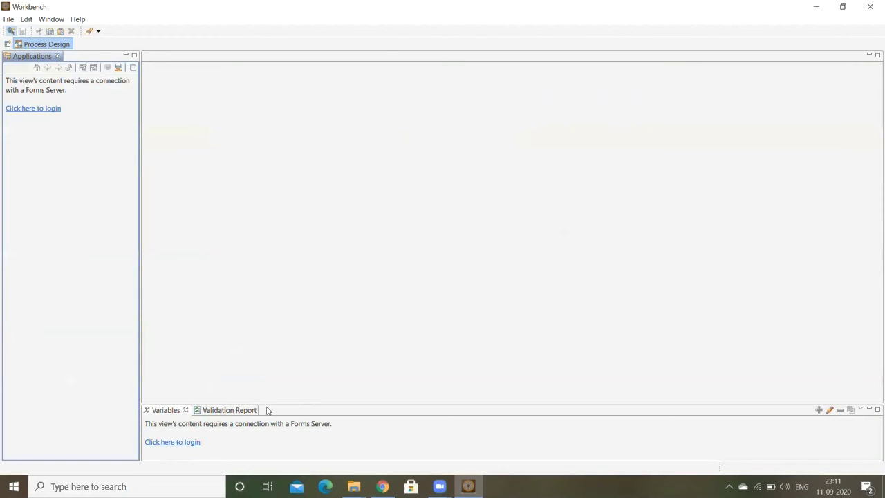
click(167, 411)
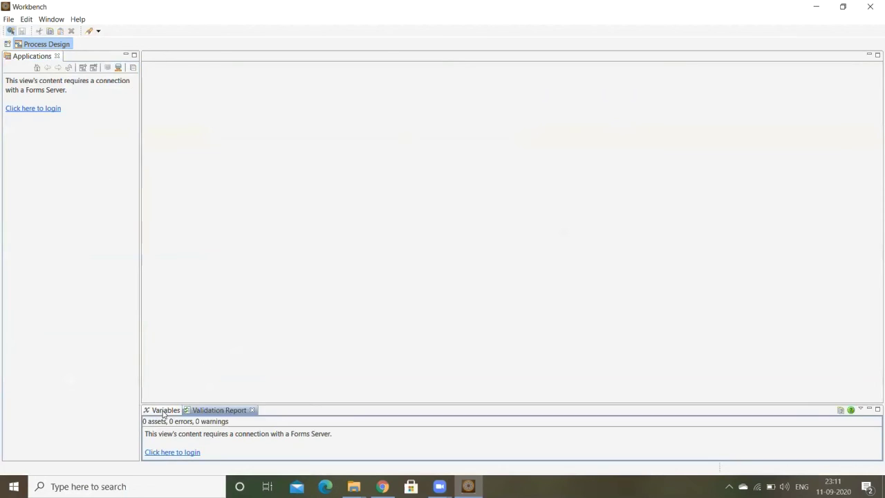
click(8, 19)
mouse_move(27, 21)
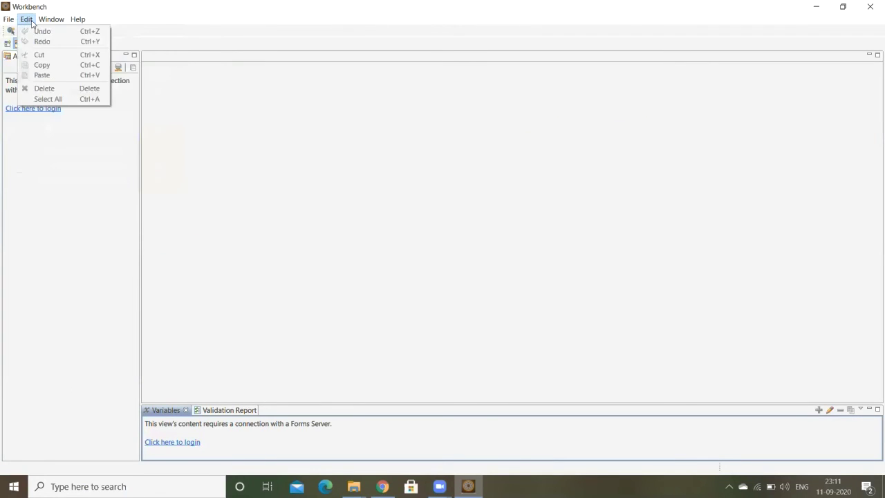
mouse_move(78, 21)
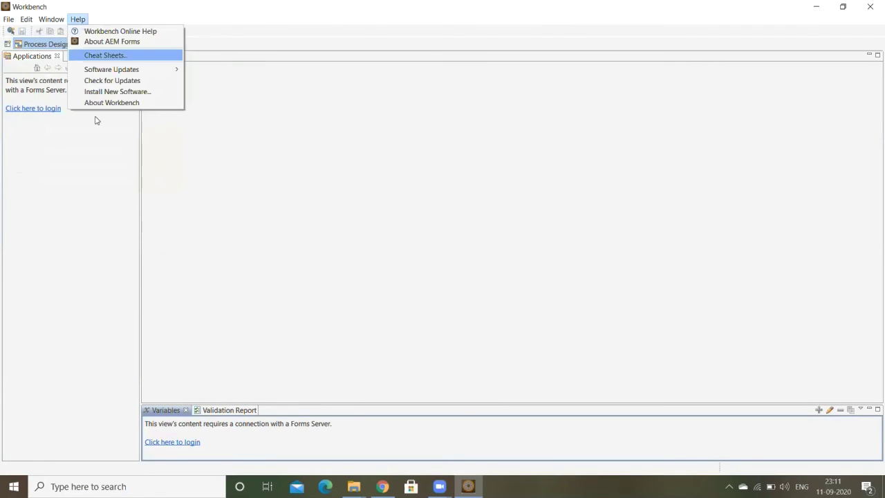
Step: Open the login window, go to Manage Configured Servers, and start a new server entry
click(174, 442)
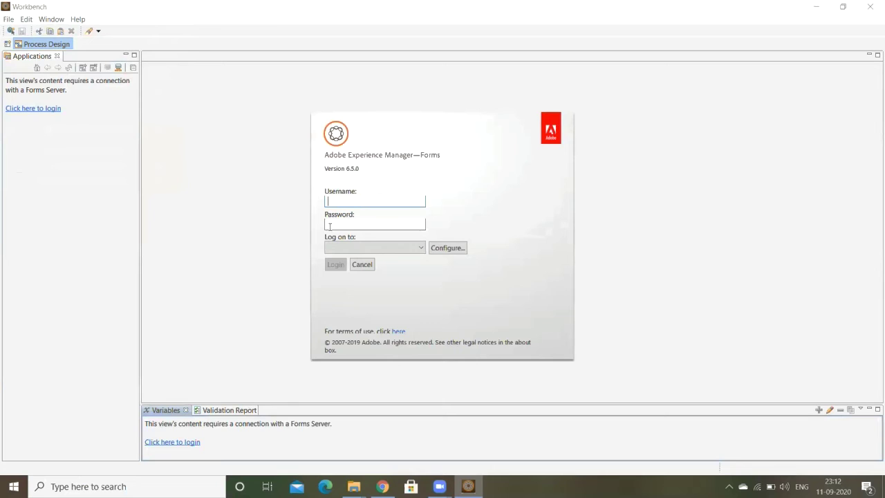
click(439, 251)
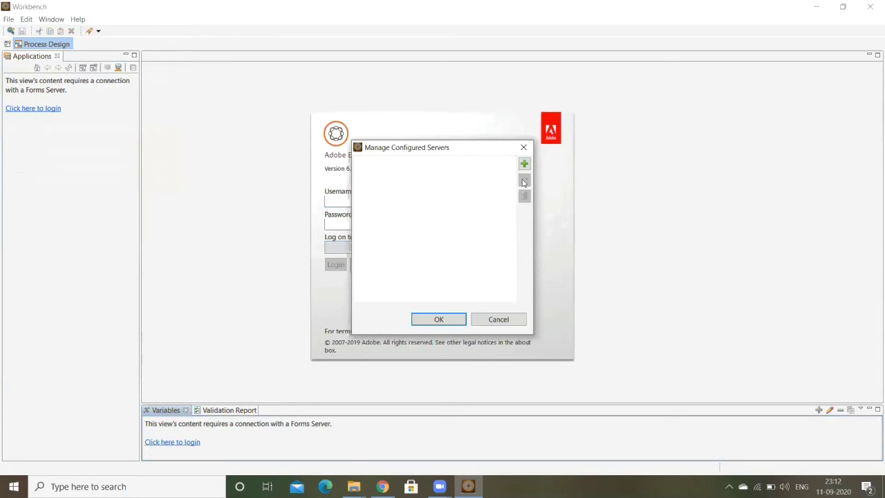
click(525, 164)
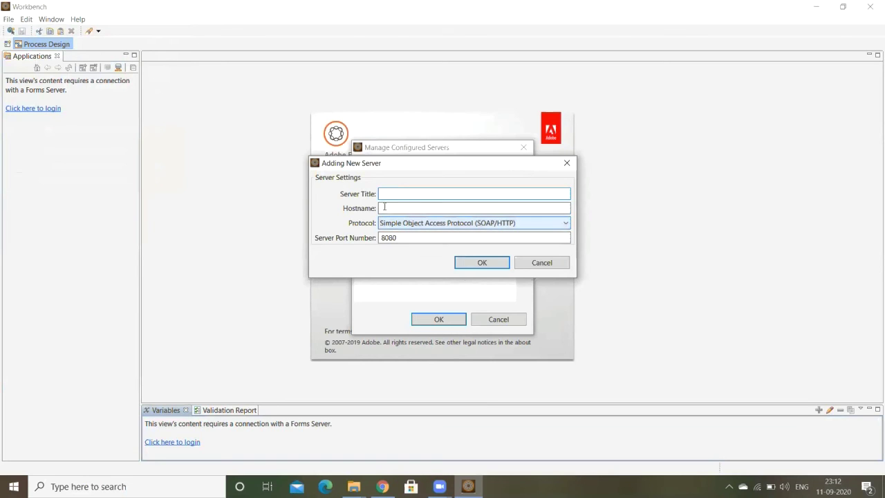
Step: Save a server titled dev_server with hostname localhost, port 8080 and SOAP/HTTP protocol
click(565, 223)
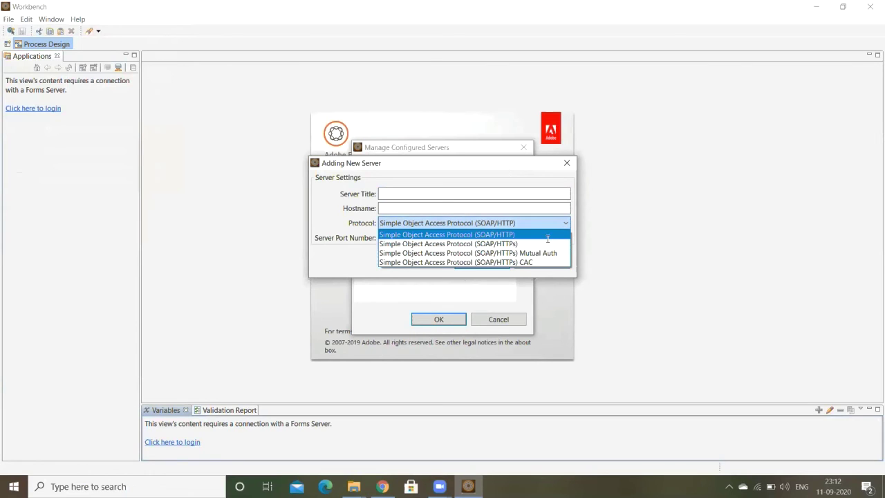
click(526, 235)
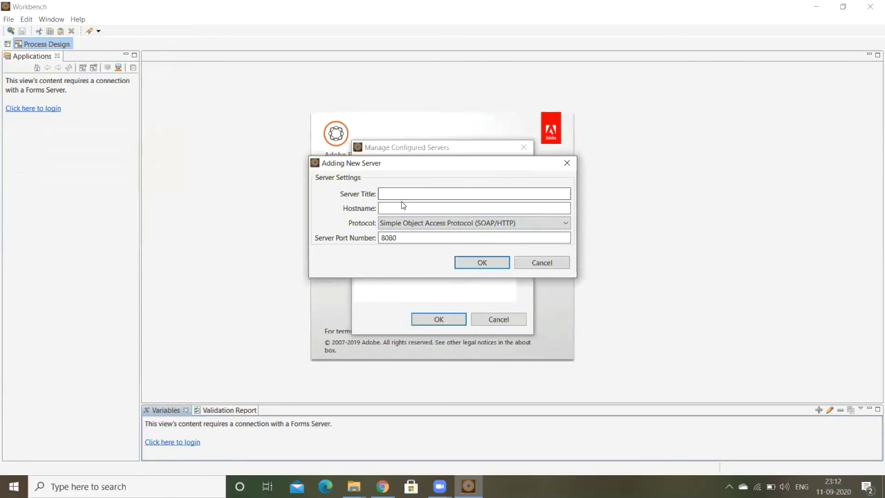
click(400, 208)
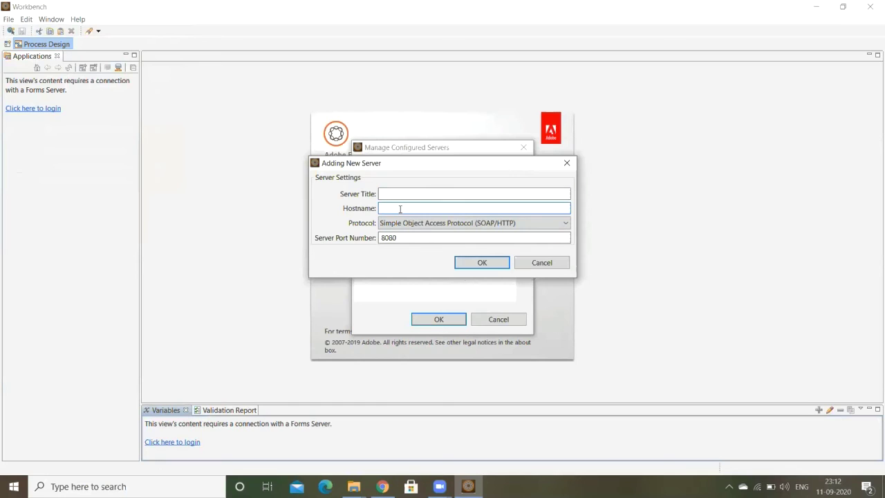
text(localhost)
click(474, 194)
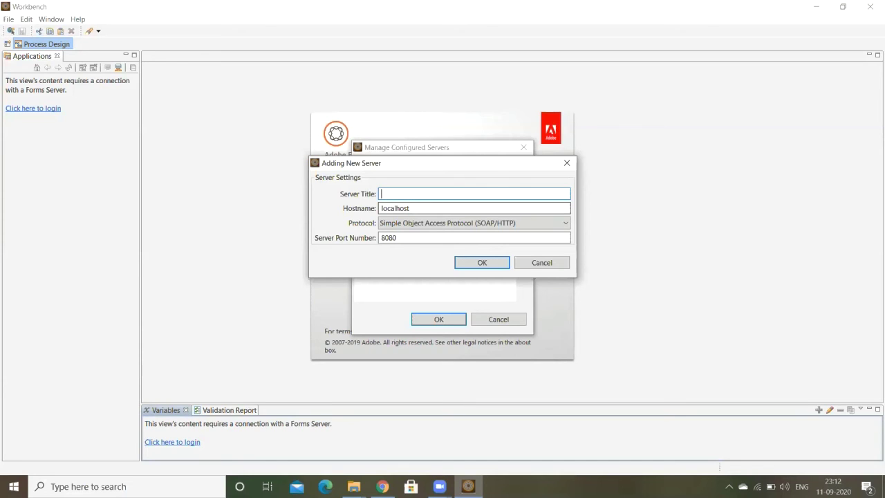
text(dev_server)
click(406, 237)
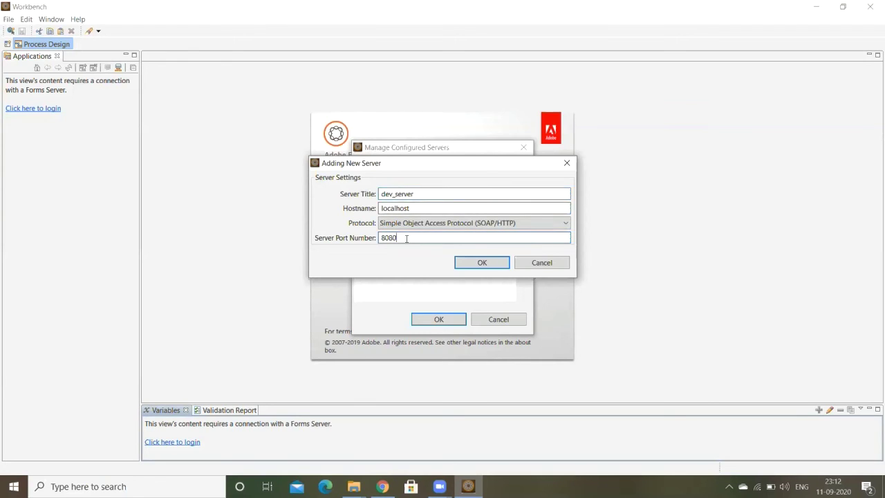
drag(407, 238, 316, 249)
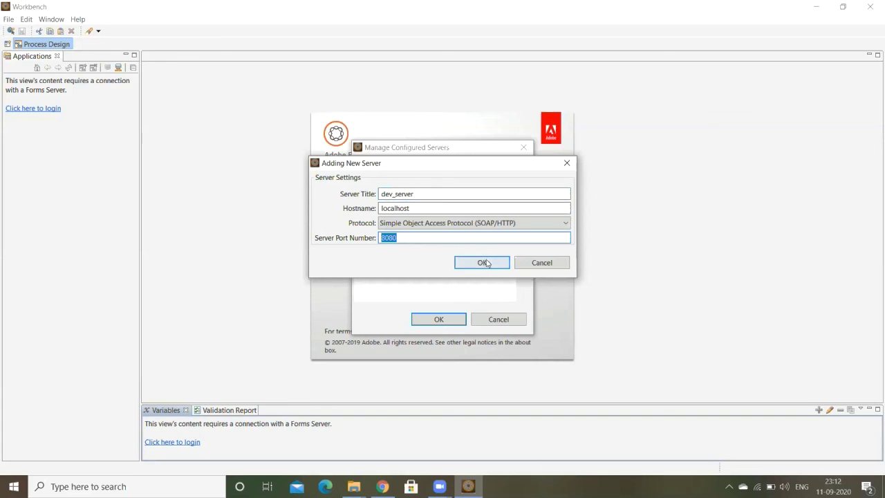
click(460, 225)
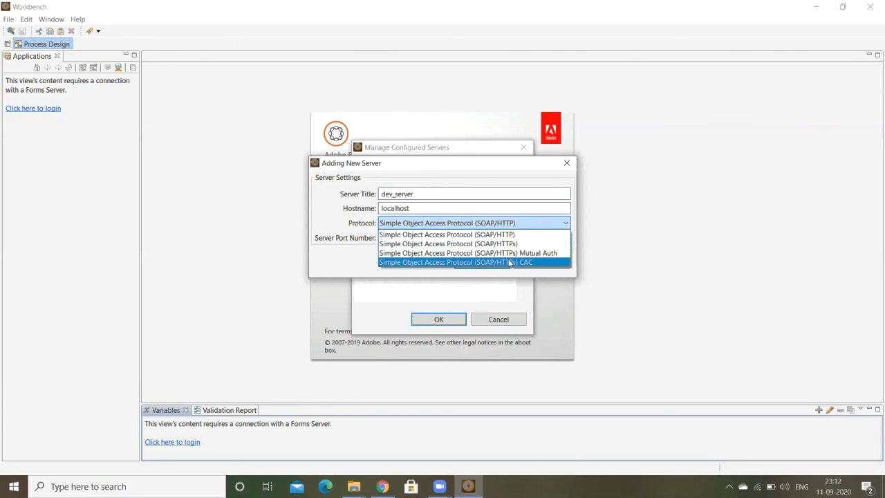
click(504, 236)
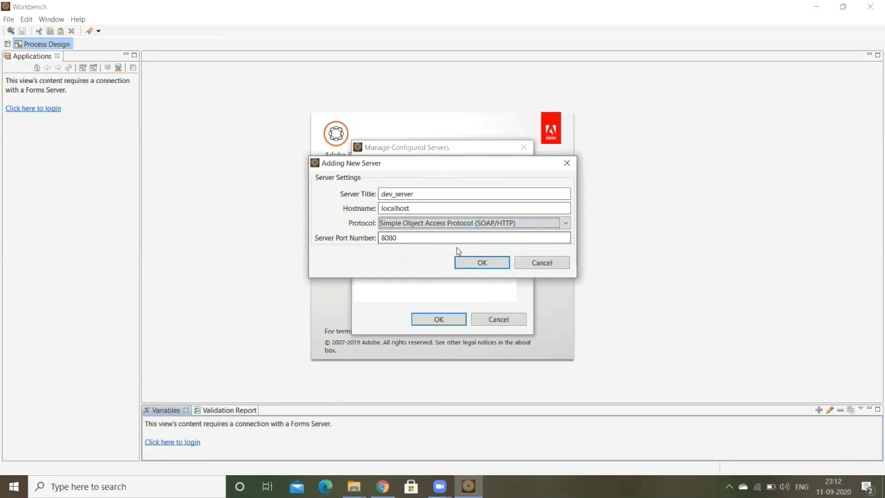
click(481, 264)
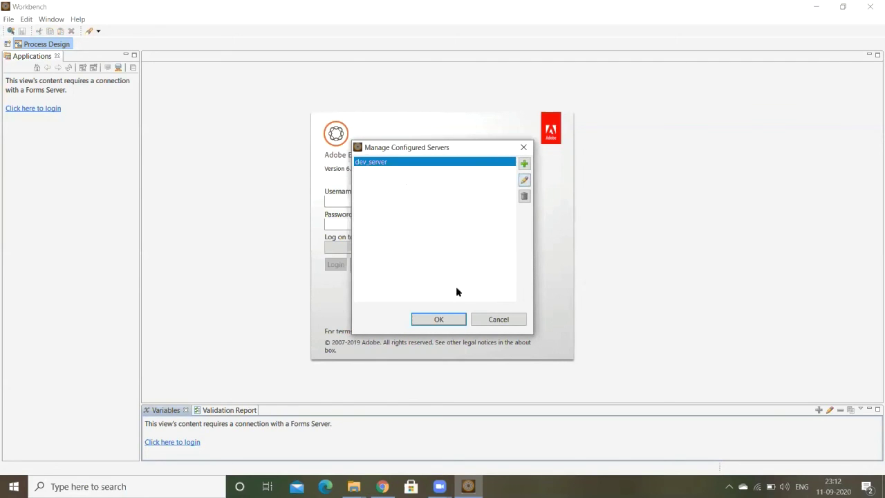
Step: Close the server list, then log in to dev_server as administrator with the account password
click(439, 319)
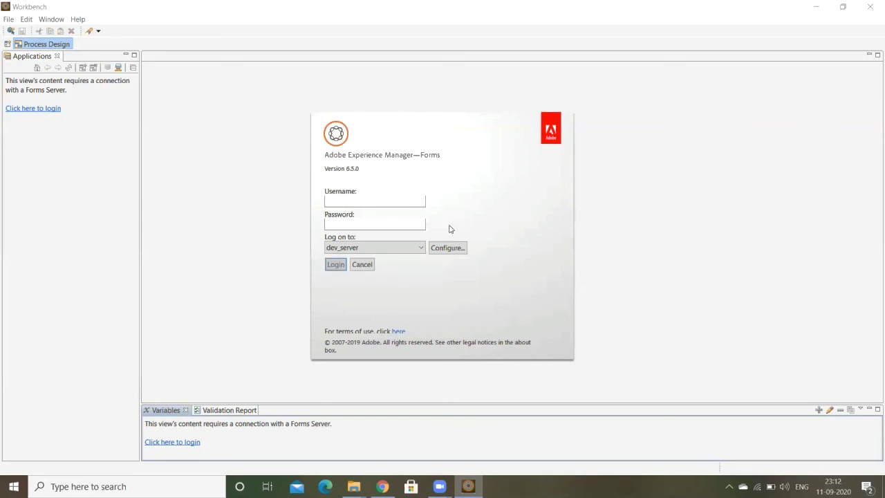
click(345, 200)
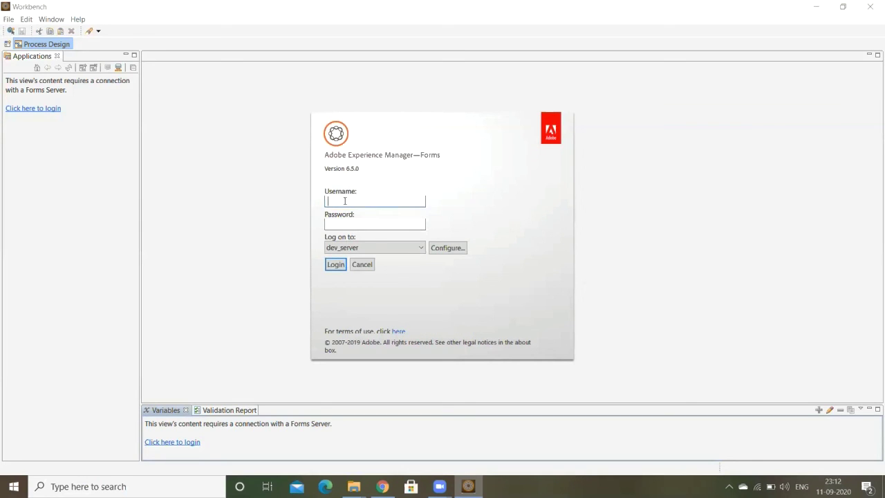
text(administrator)
key(Tab)
text(******)
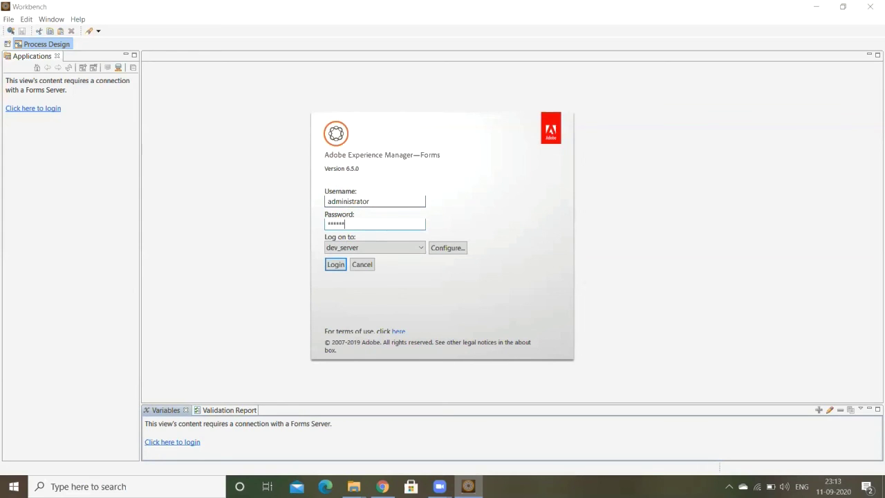
text(**)
click(418, 248)
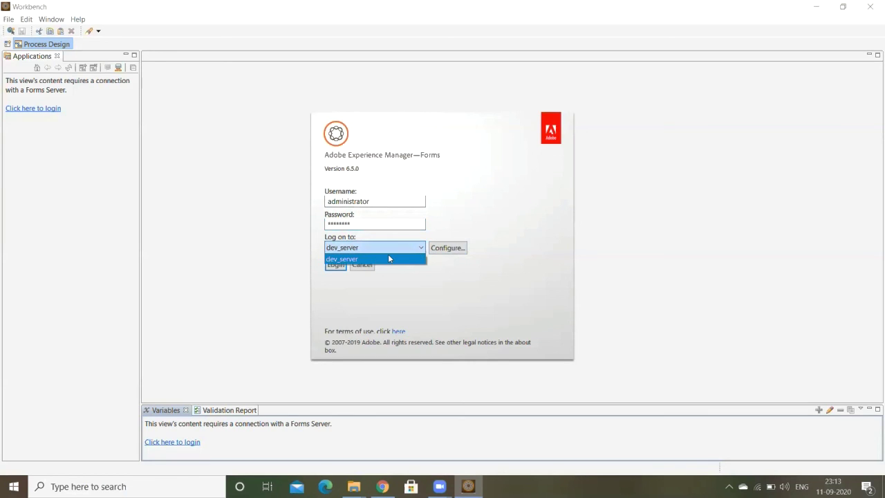
click(389, 256)
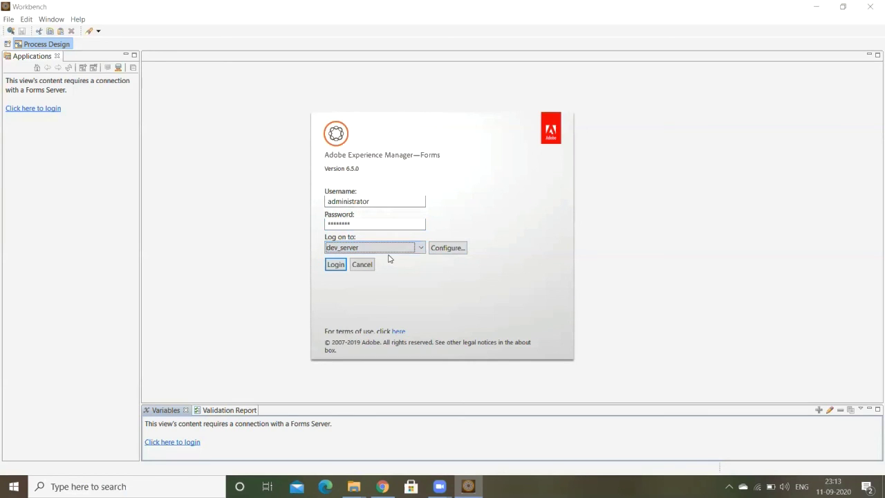
click(336, 265)
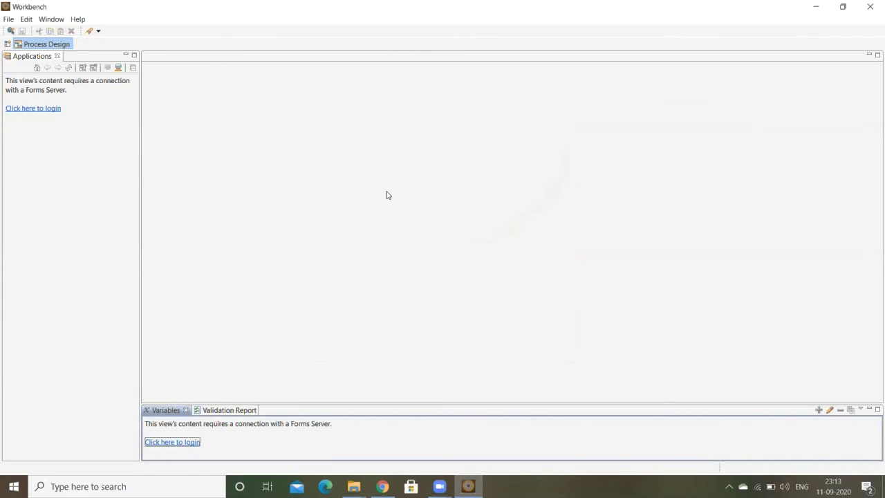